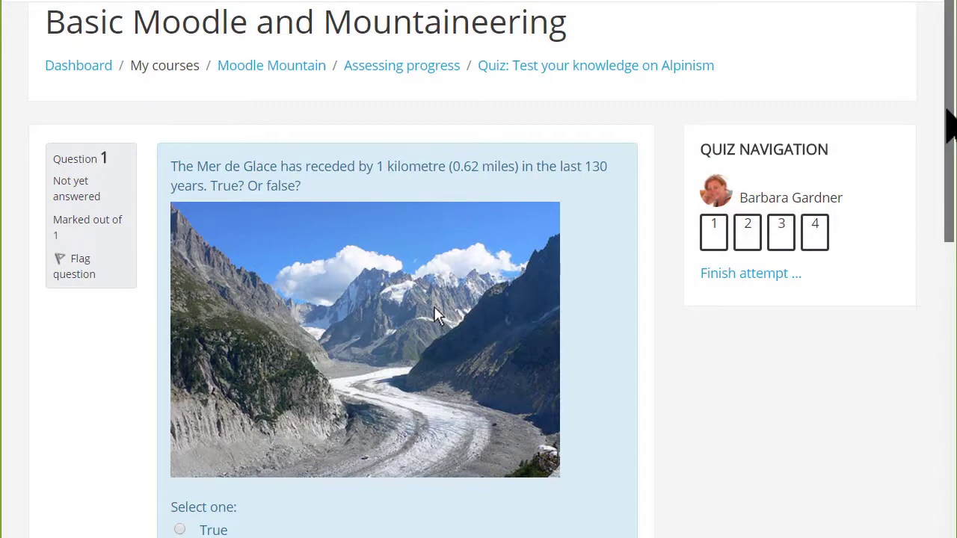
Step: Look through the four questions of the Alpinism quiz, from the Mer de Glace question to the climbing video question
drag(948, 112, 953, 200)
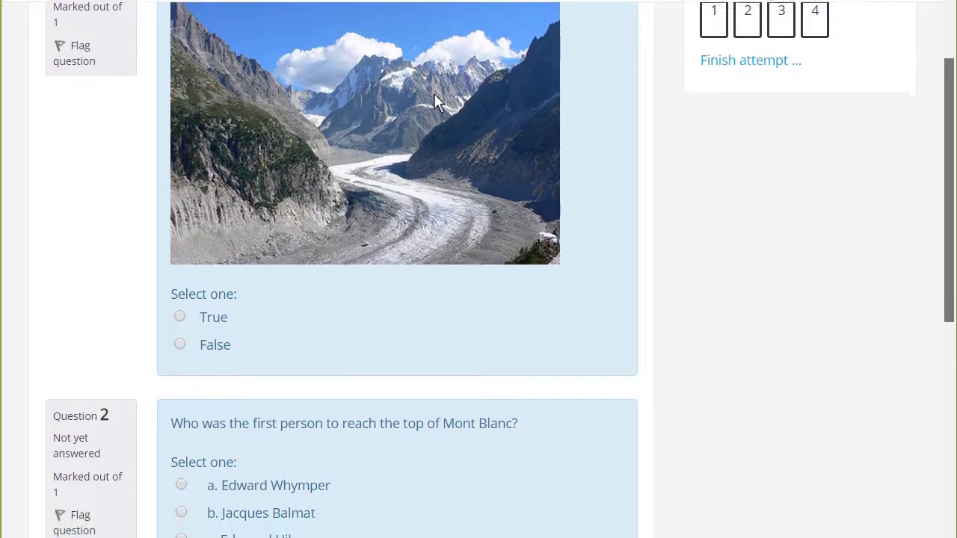
scroll(478, 270, down, 1)
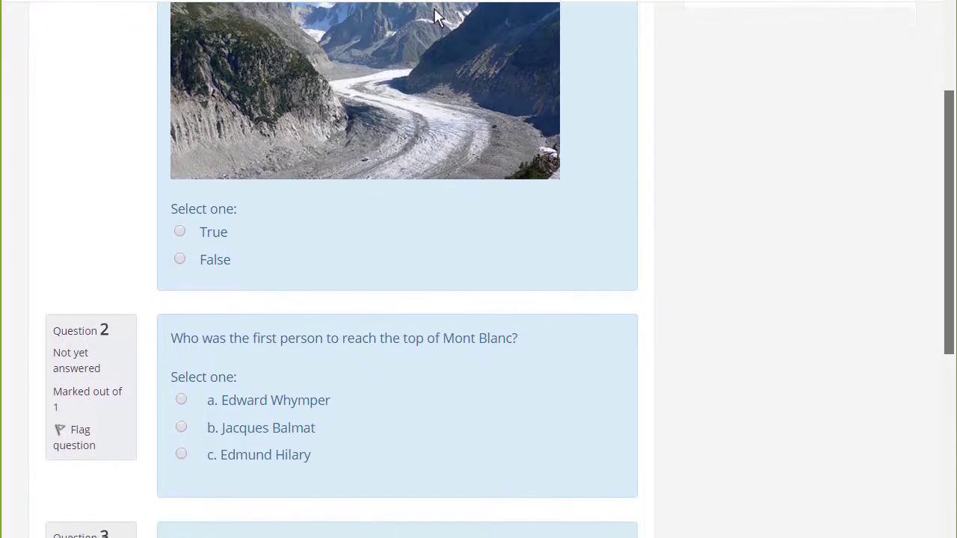
scroll(479, 270, down, 1)
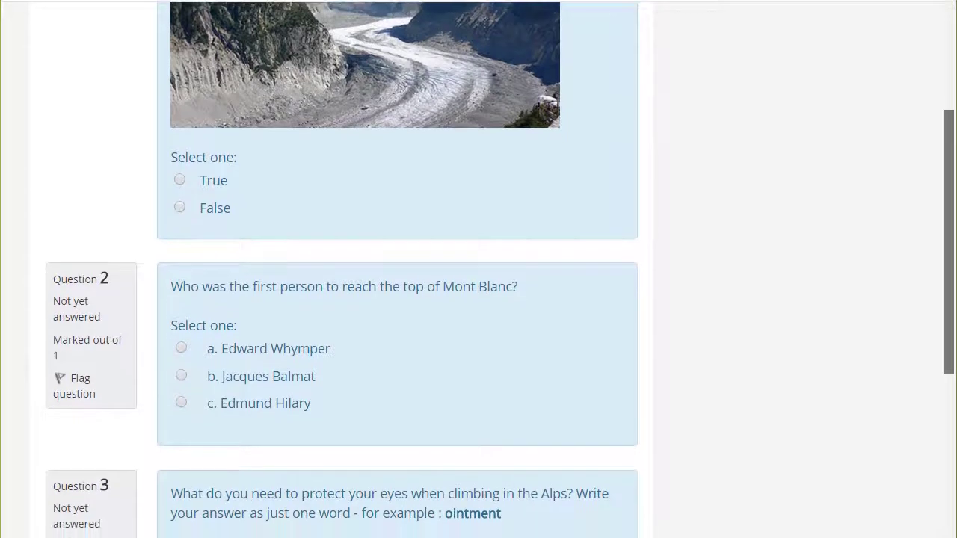
scroll(478, 269, down, 2)
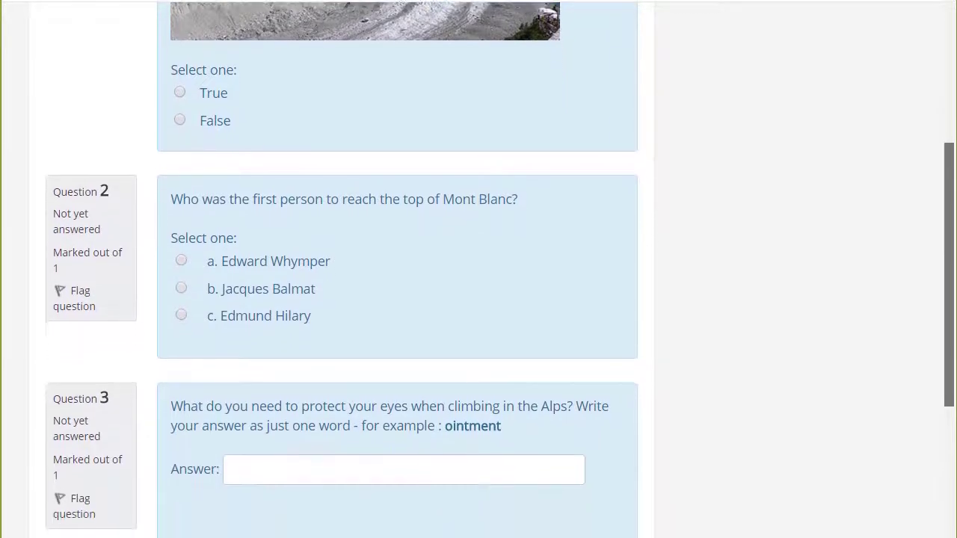
scroll(479, 269, down, 2)
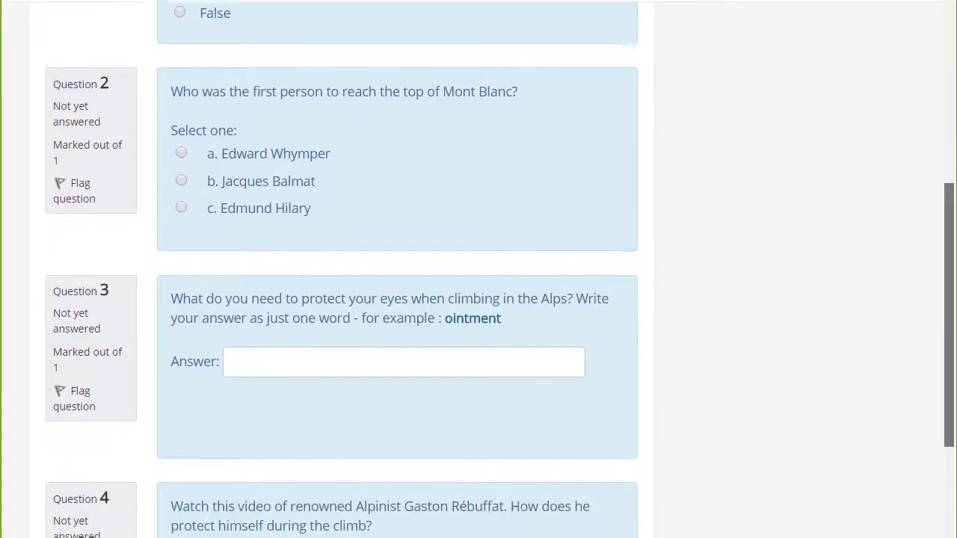
scroll(478, 269, down, 3)
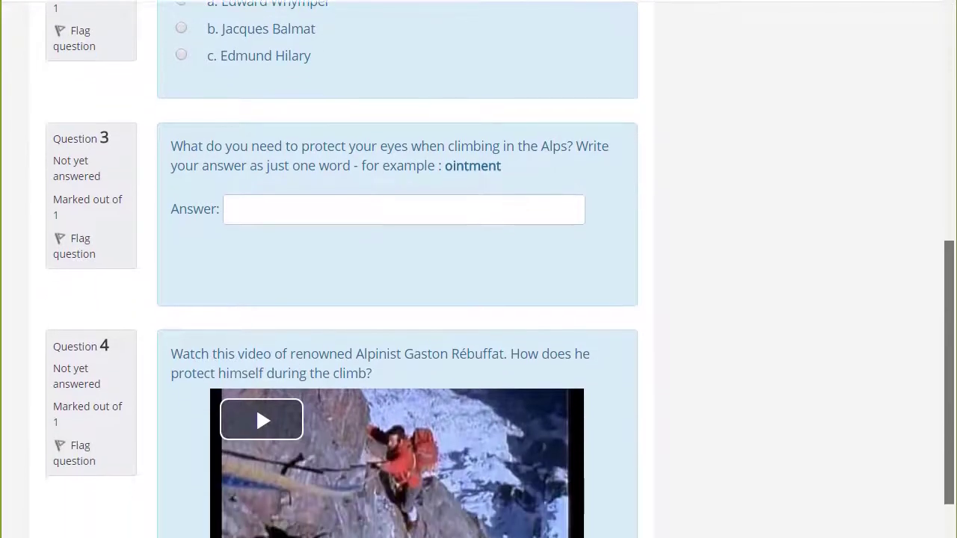
scroll(478, 269, down, 3)
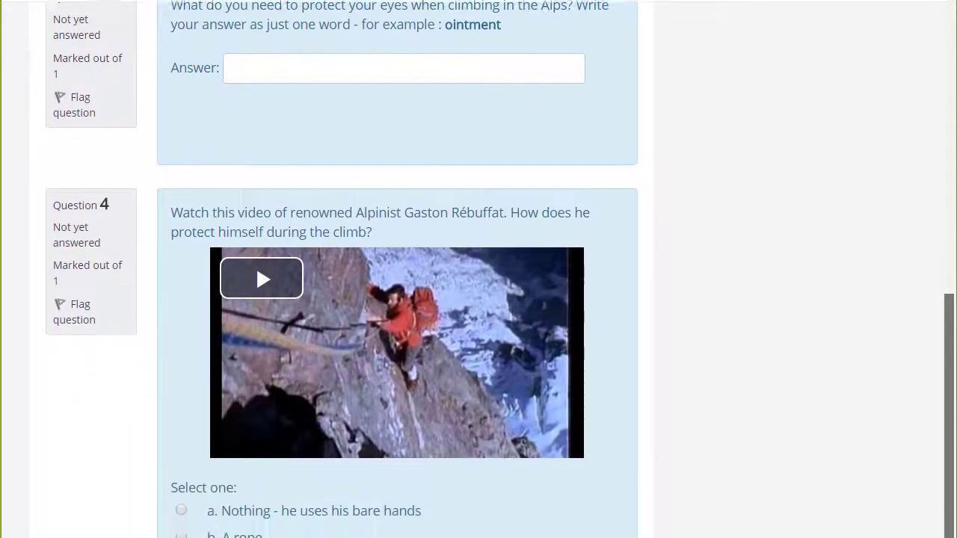
scroll(478, 269, down, 3)
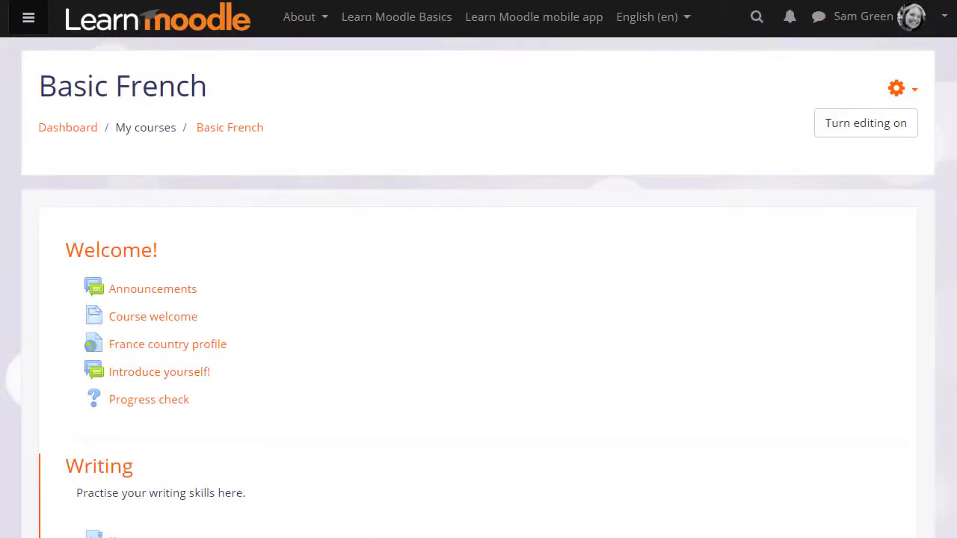
Step: Open the question bank's questions from the full administration options of the Basic French course
click(909, 92)
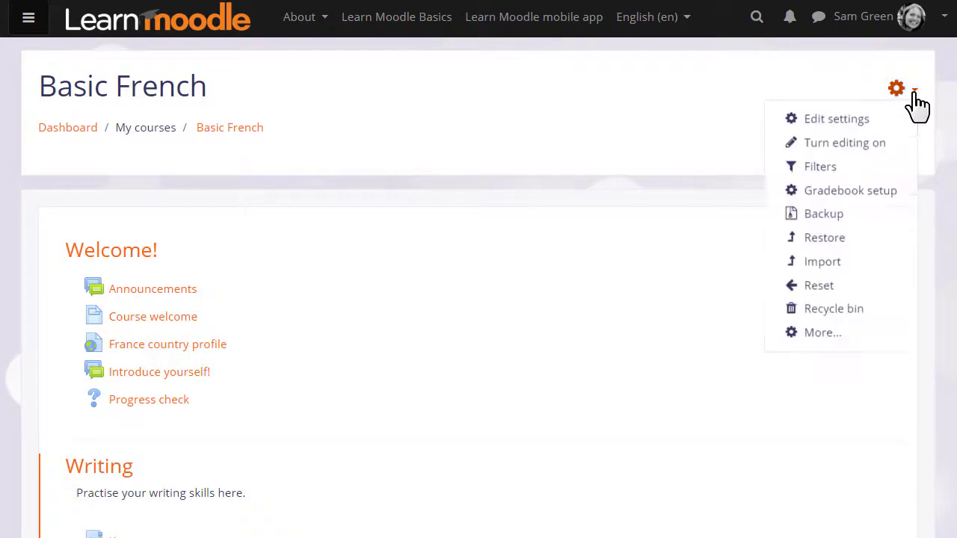
click(848, 340)
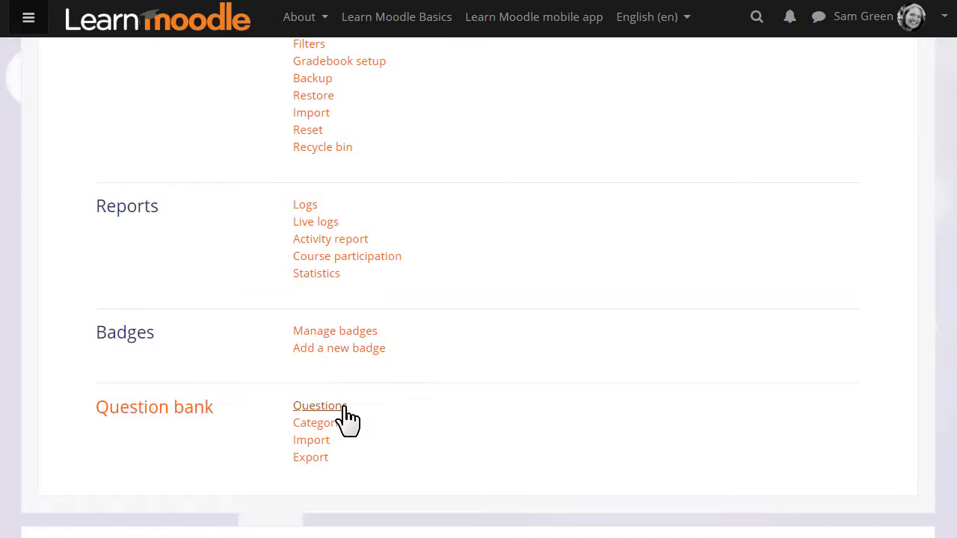
click(320, 406)
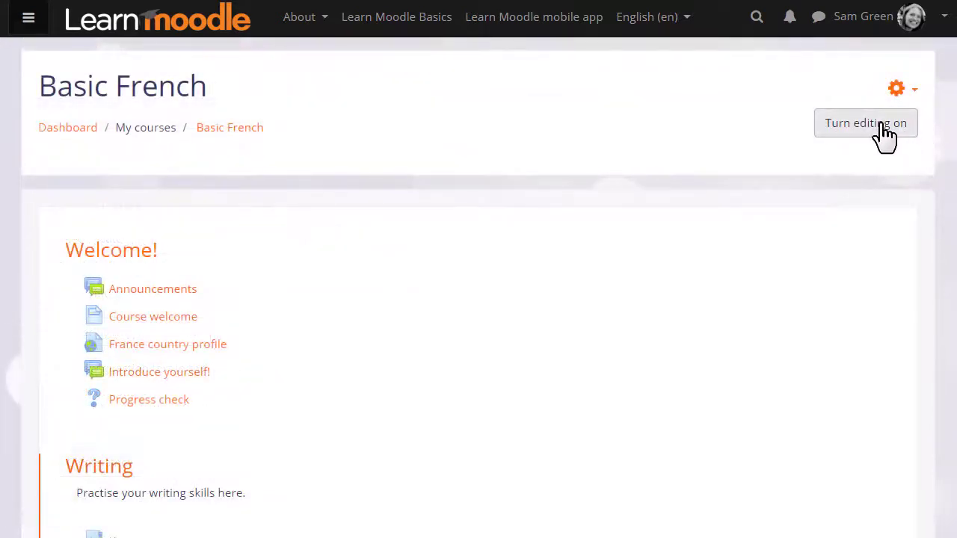
Step: Turn on editing for the Basic French course and add a Quiz activity to the Writing section
click(886, 134)
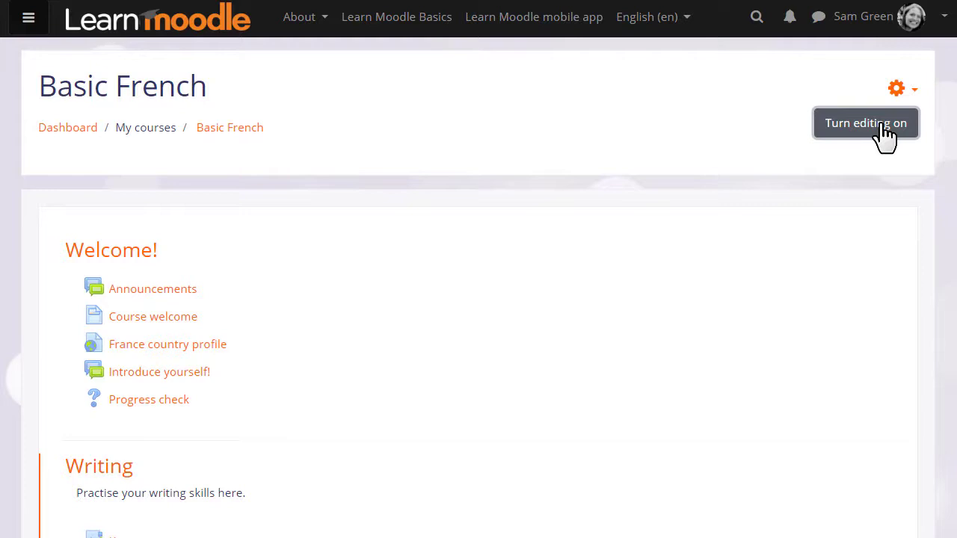
scroll(479, 299, down, 4)
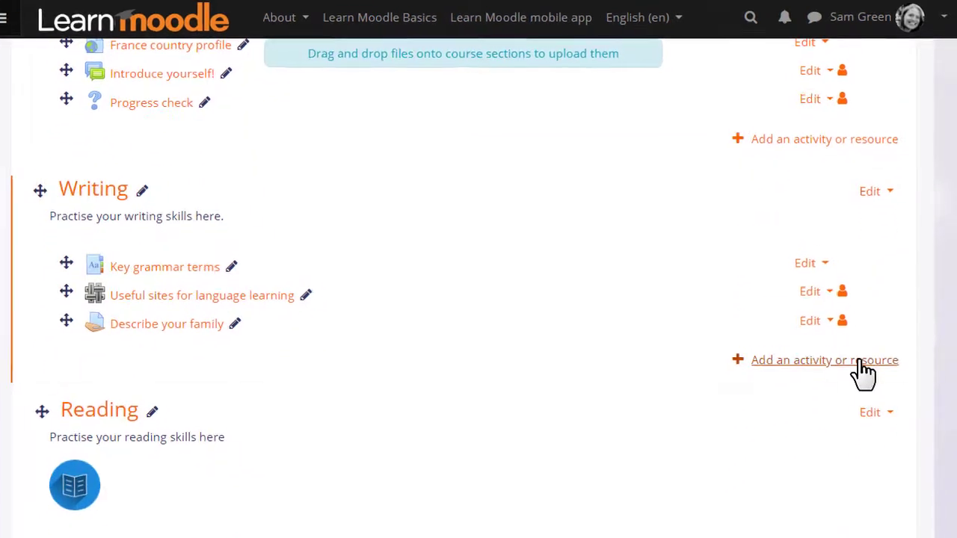
click(859, 361)
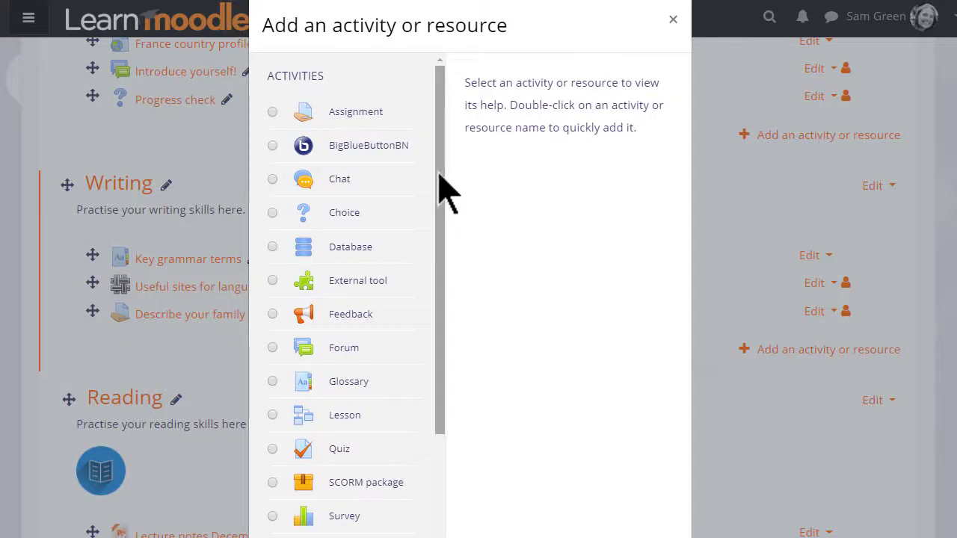
drag(440, 175, 439, 357)
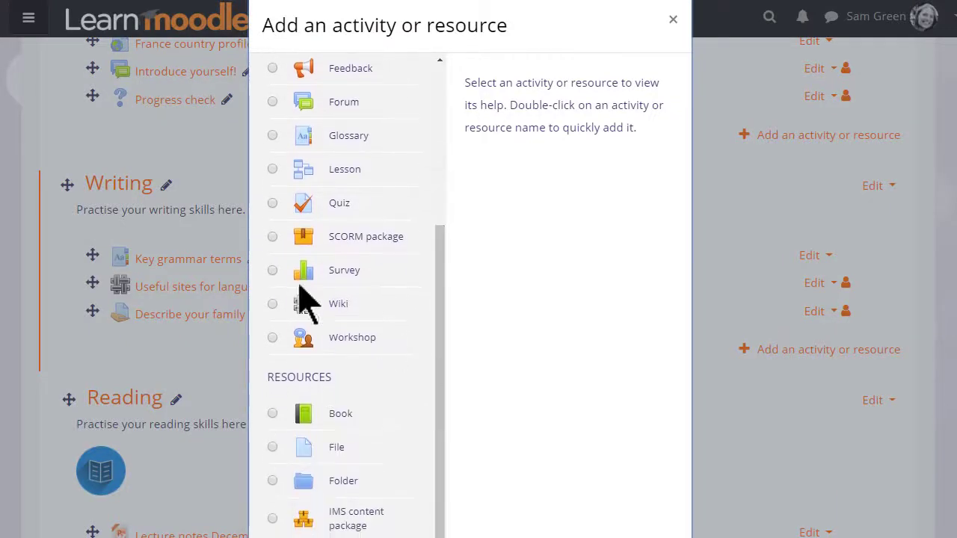
click(273, 203)
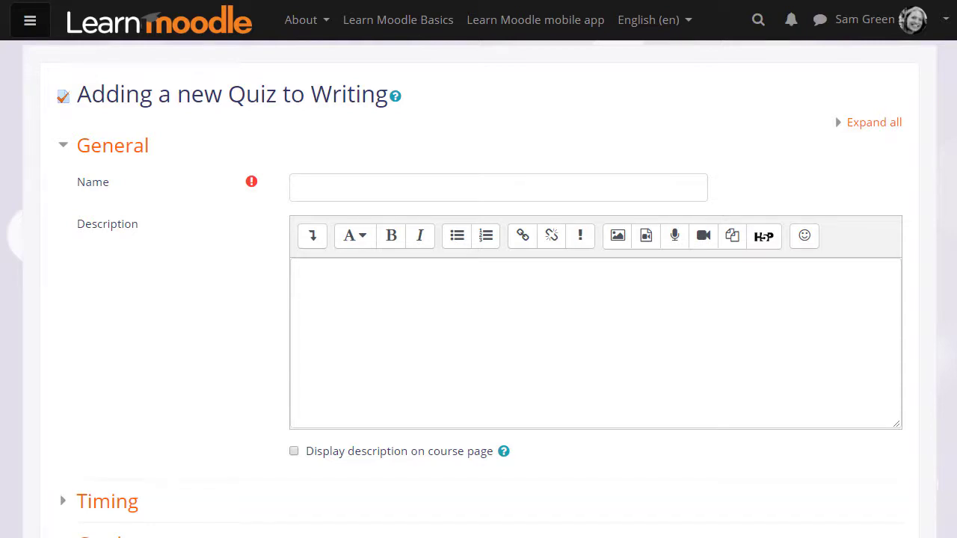
Step: Name the quiz "Vocabulary quiz" and enter the description "Your first vocabulary quiz - good luck!"
click(498, 187)
text(Vocabu)
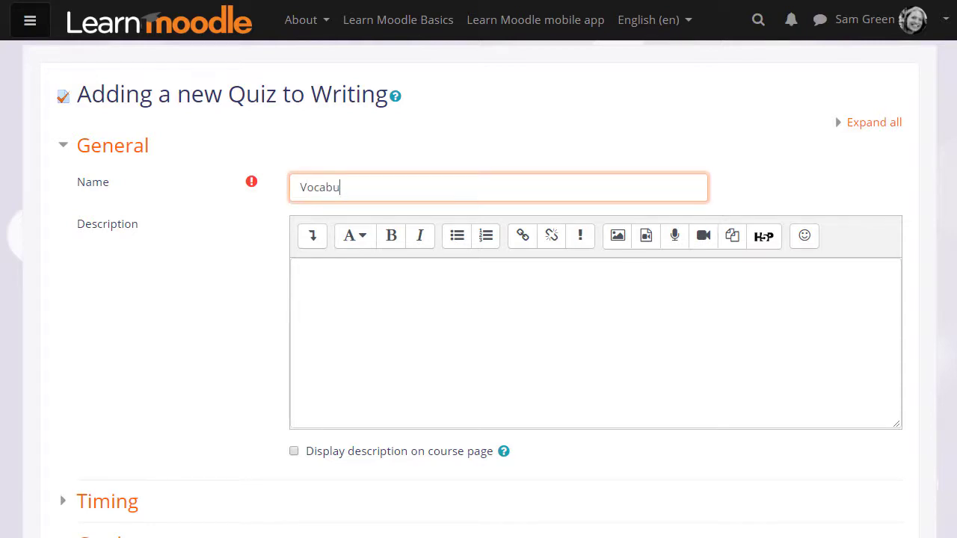
text(lary quiz)
click(300, 271)
text(Your first vocabular)
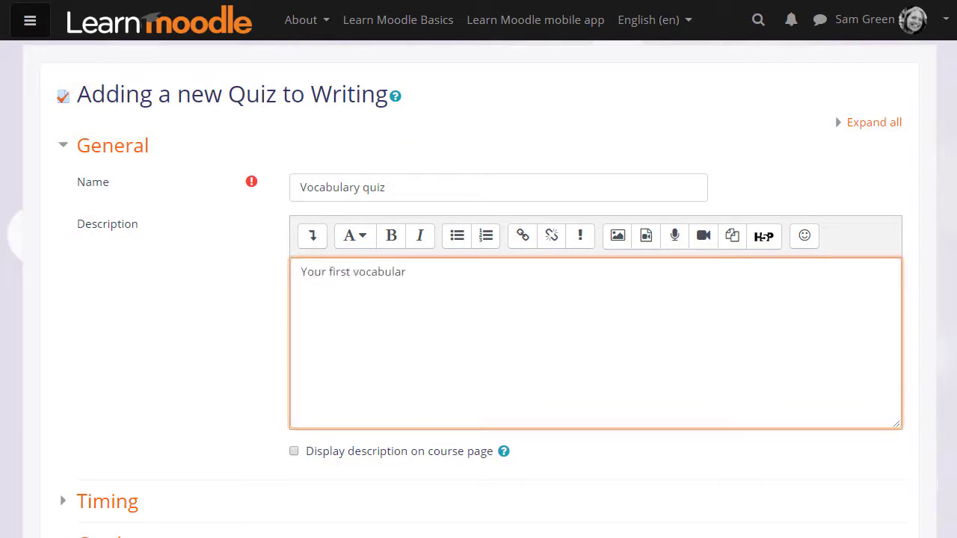
text(y qw)
key(BackSpace)
text(uiz - good luck!)
Step: Look over the remaining quiz setting sections and read the help on Review options
scroll(299, 463, down, 3)
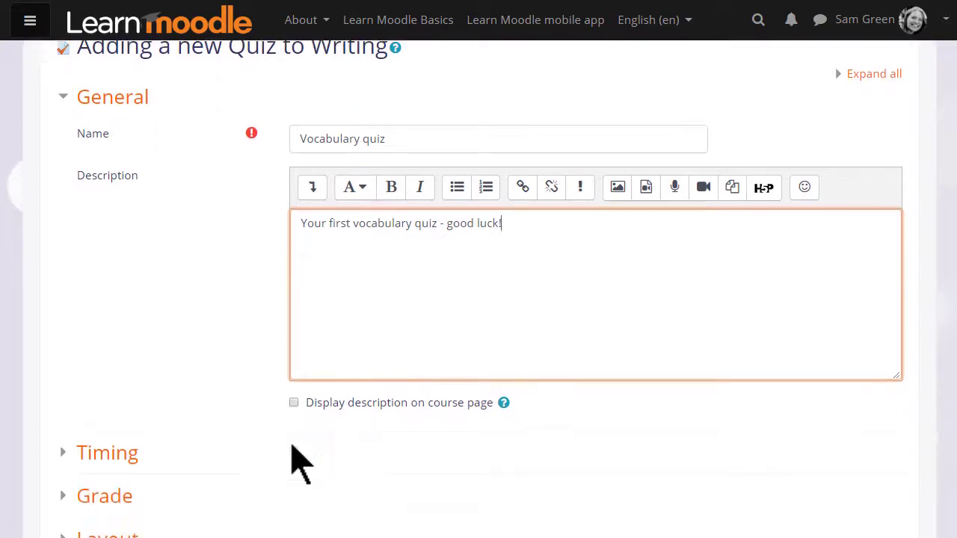
scroll(299, 464, down, 4)
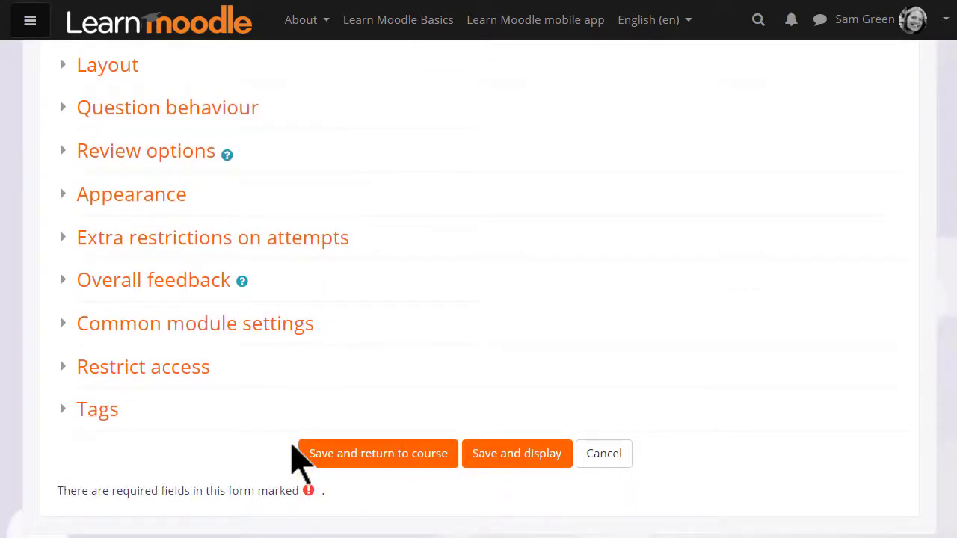
click(226, 156)
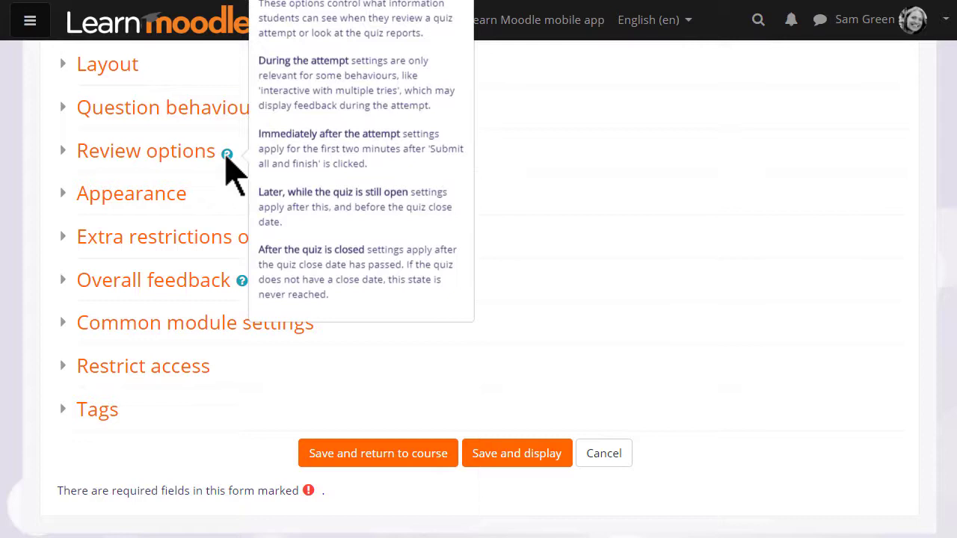
click(230, 180)
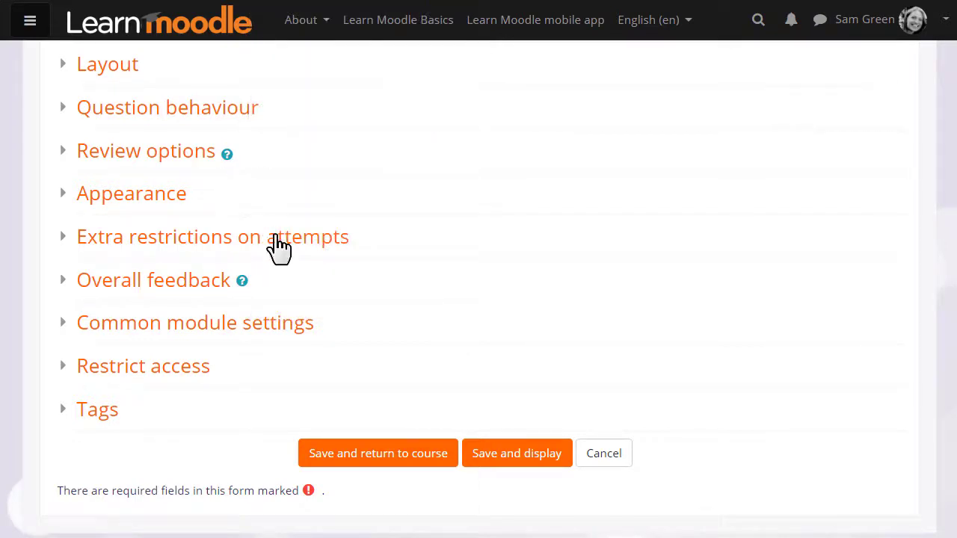
Step: Save and display the quiz, and start adding a new question on its editing page
click(516, 456)
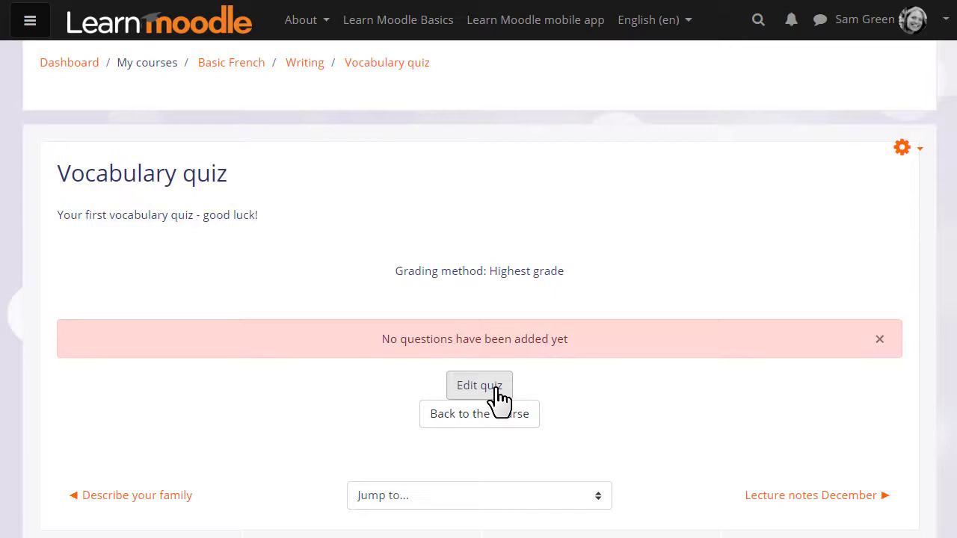
click(910, 153)
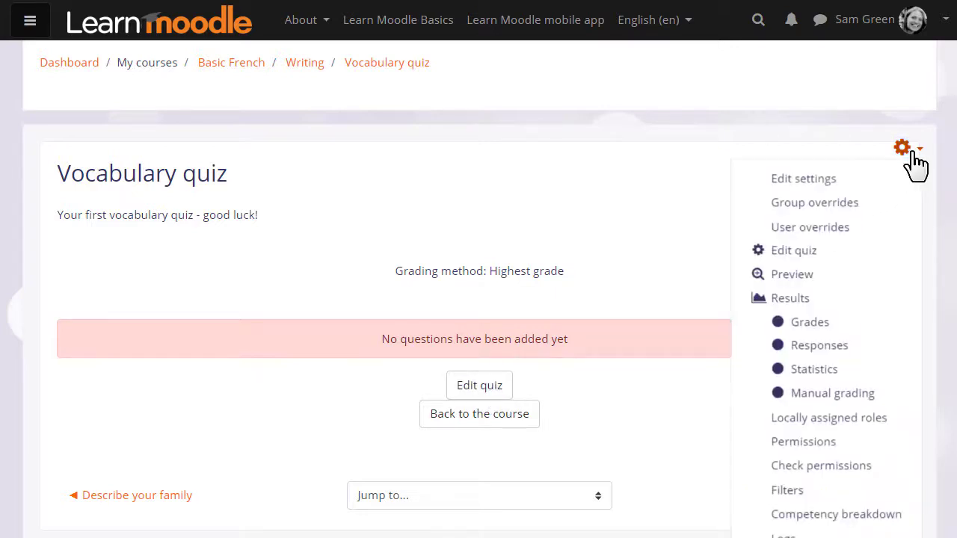
click(832, 264)
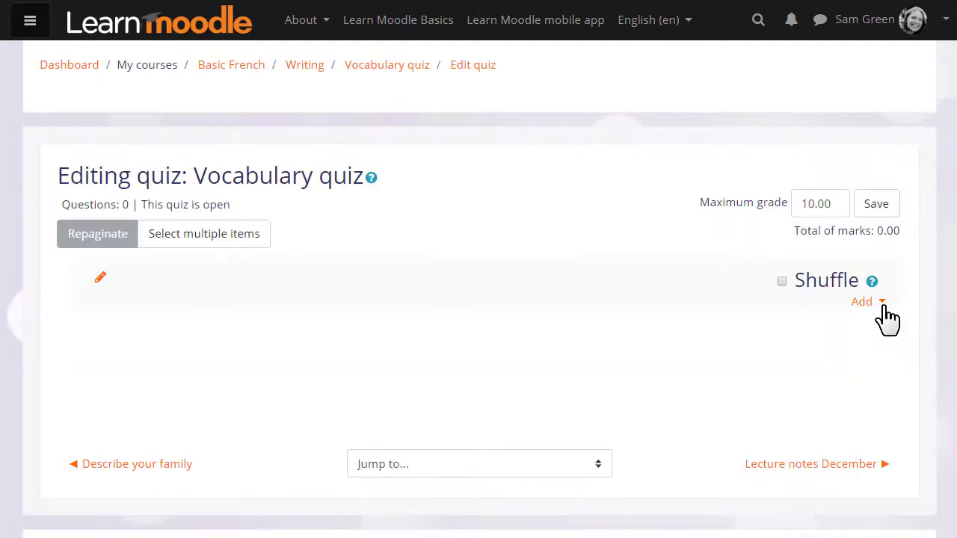
click(879, 317)
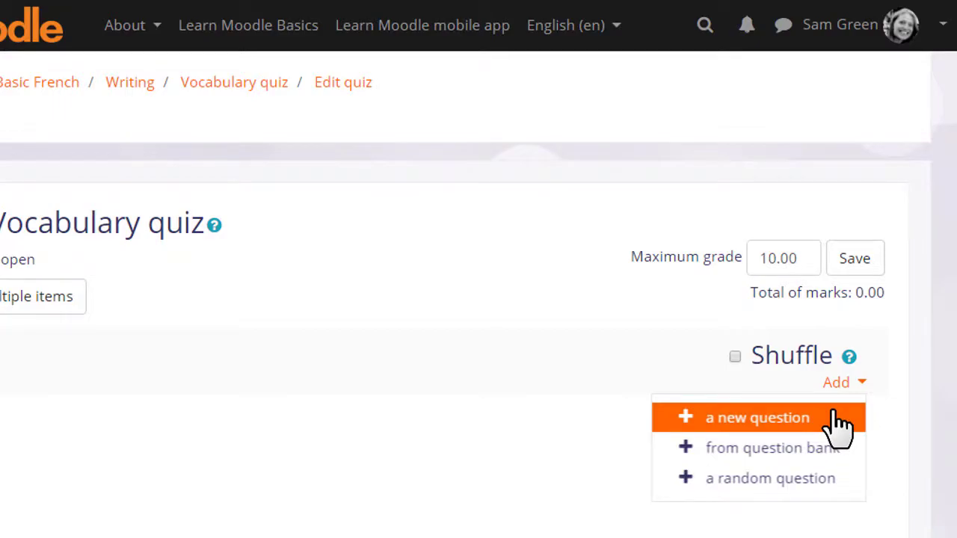
click(836, 420)
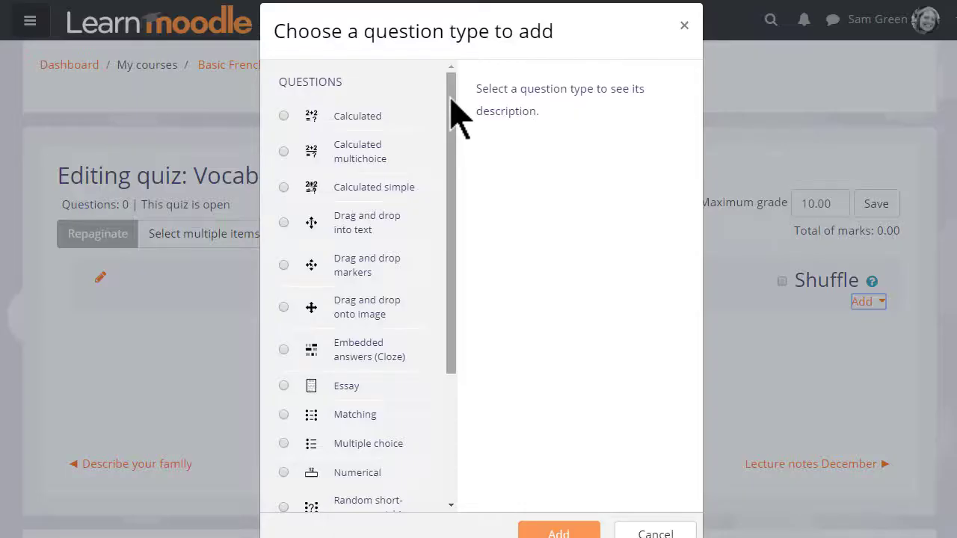
Step: Read the descriptions of the Drag and drop into text, Matching, Select missing words, Essay and Description question types
click(285, 222)
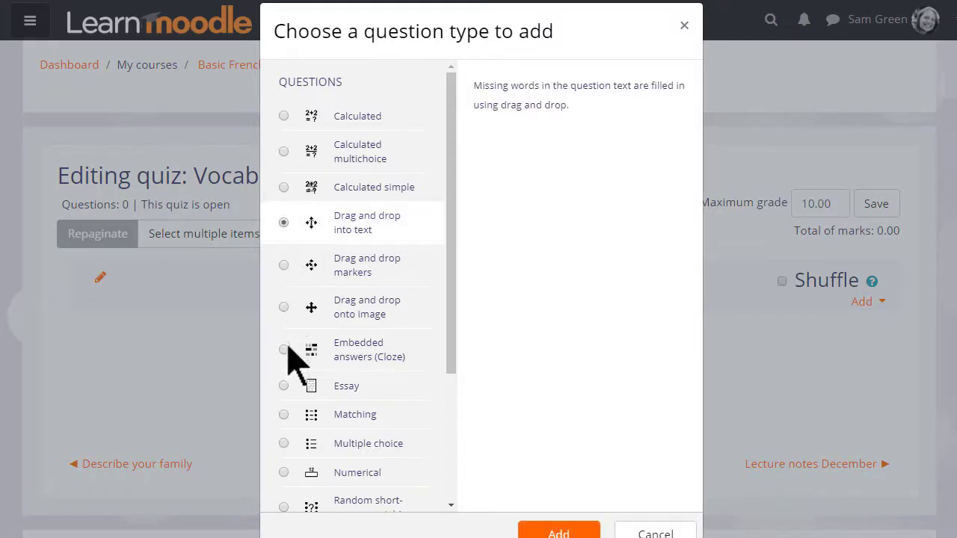
click(285, 415)
scroll(284, 418, down, 5)
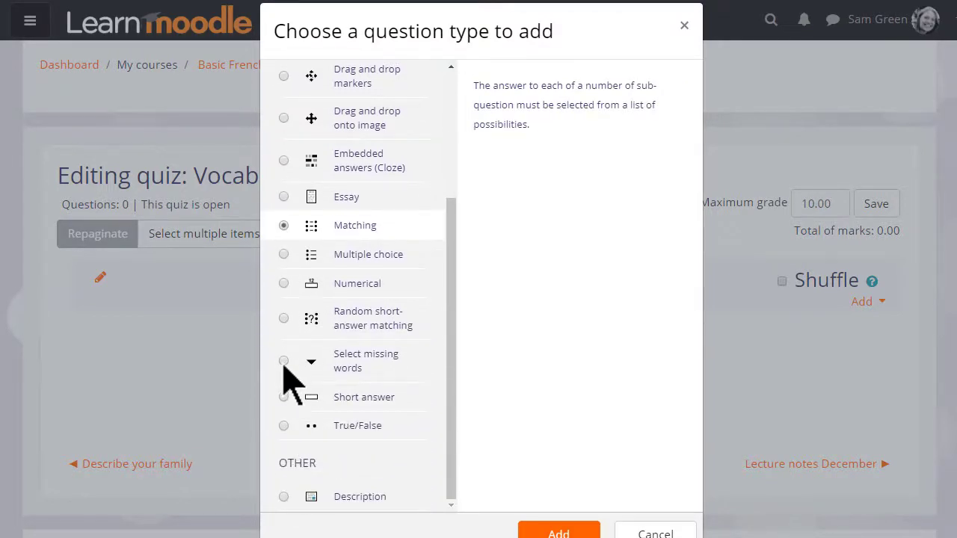
click(284, 363)
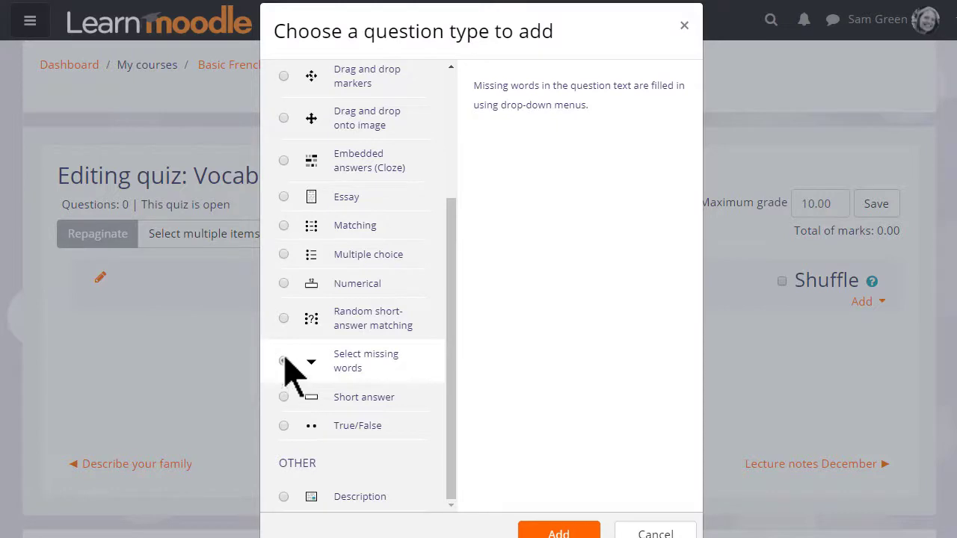
click(284, 197)
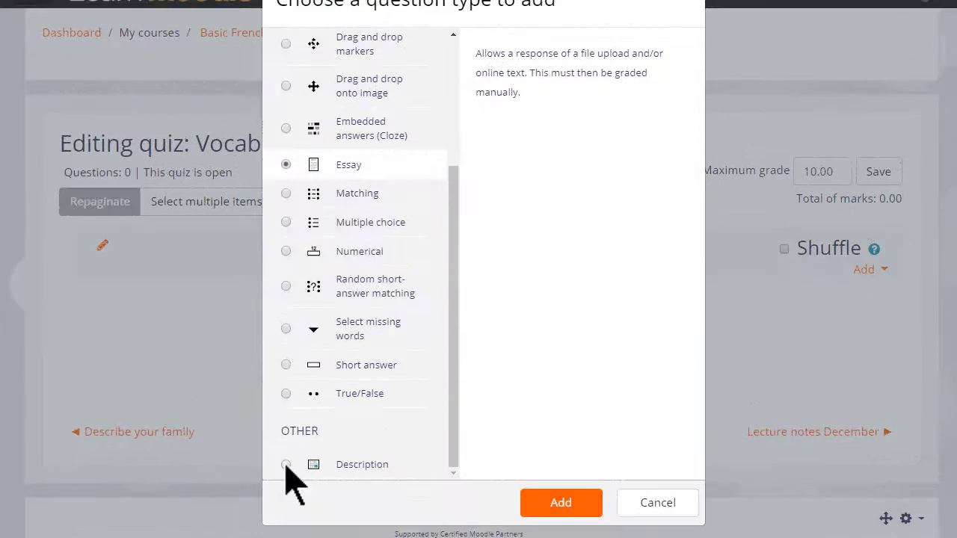
click(286, 465)
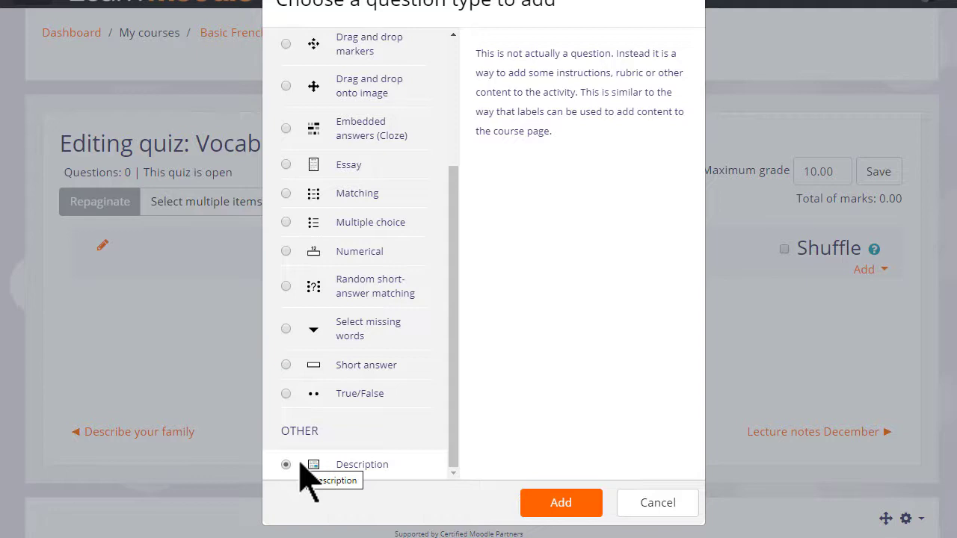
Step: Add a Multiple choice question to the quiz and name it "Bonjour"
click(286, 222)
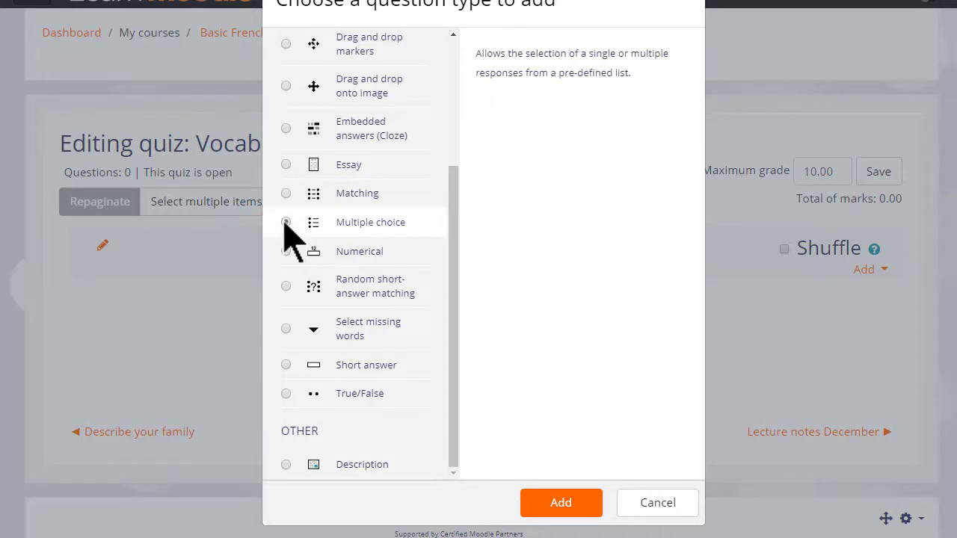
double_click(286, 223)
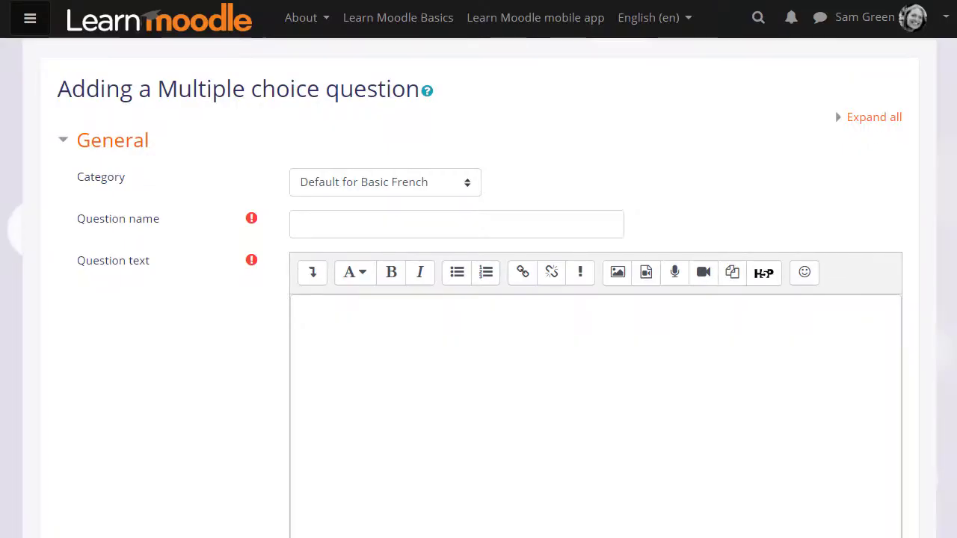
click(299, 224)
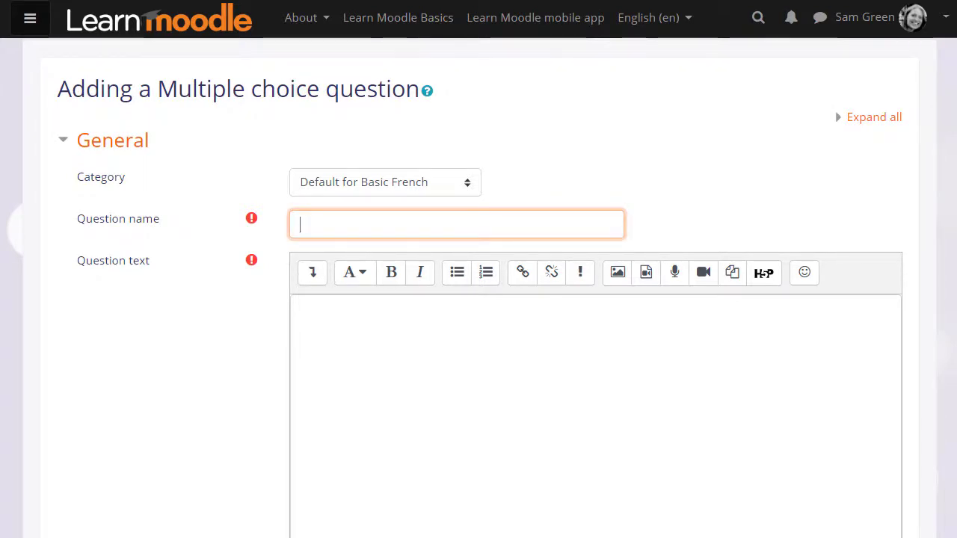
text(Bonjour)
Step: Enter the question text "Your new friend says Bonjour! What does that mean?"
click(301, 308)
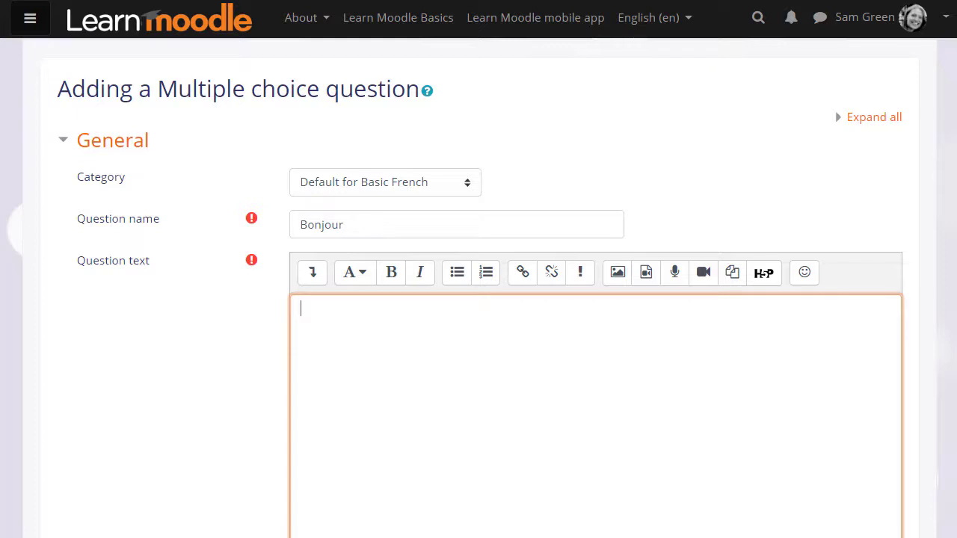
text(Your new f)
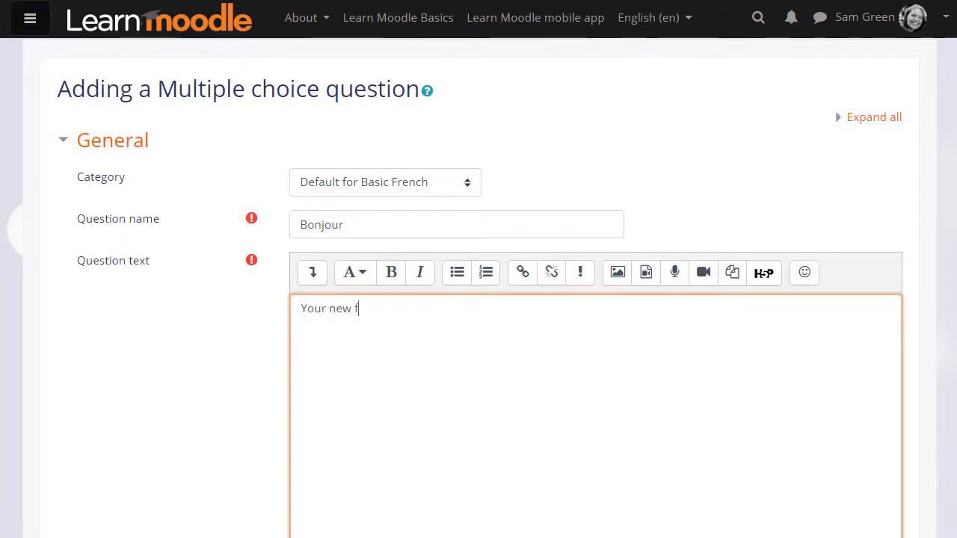
text(riend says Bonjour!)
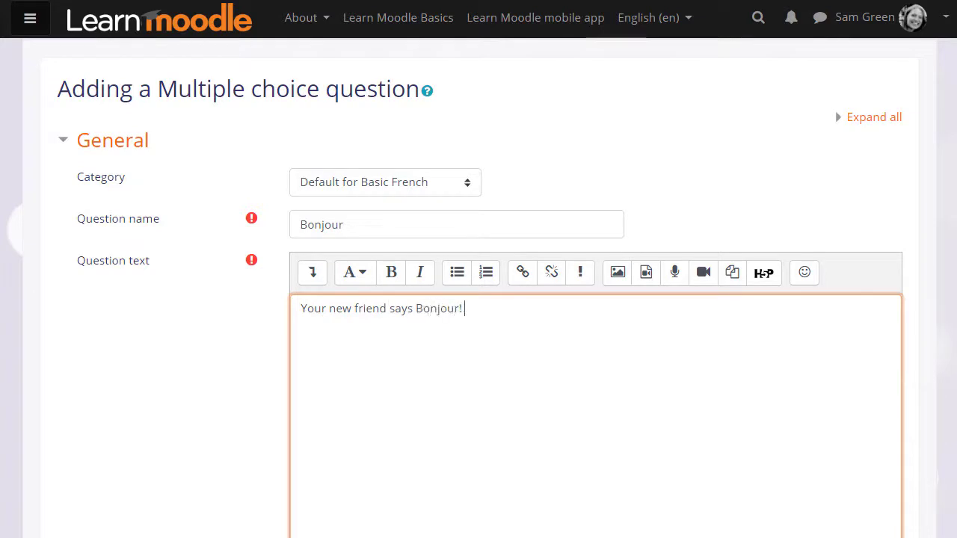
text( What does that mean?)
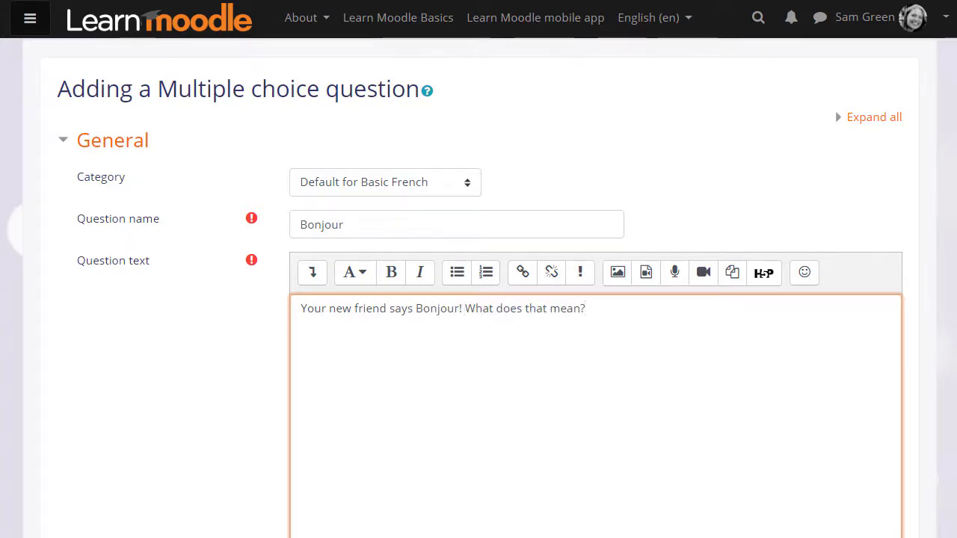
Step: Set Choice 1 to "Goodbye" with grade None and the feedback "Try again! Check your vocabulary list"
scroll(364, 358, down, 1)
scroll(365, 359, down, 1)
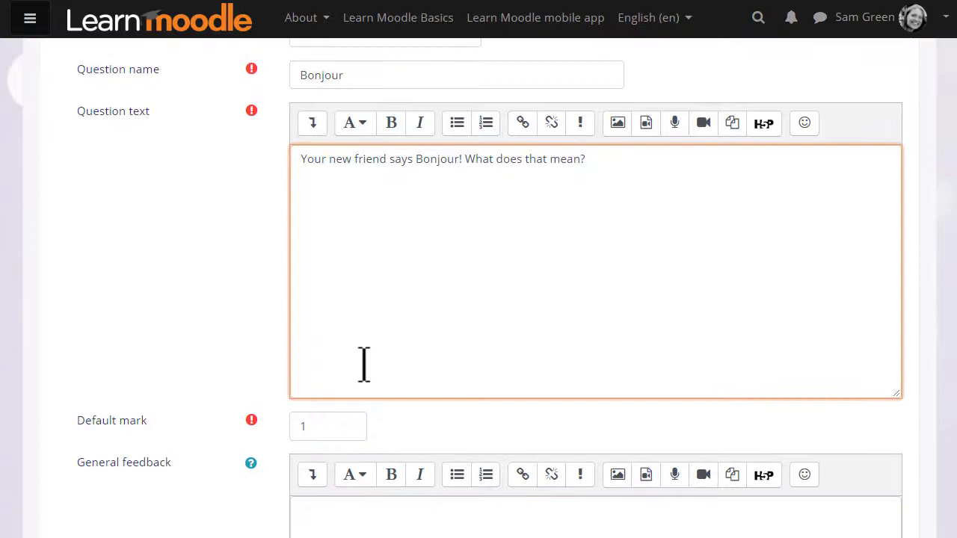
scroll(366, 362, down, 1)
scroll(492, 402, down, 3)
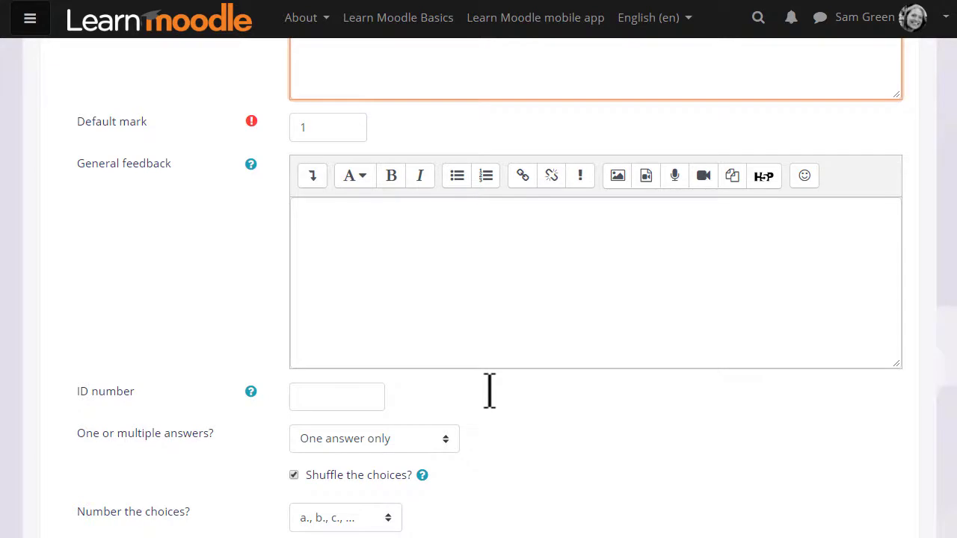
scroll(489, 391, down, 2)
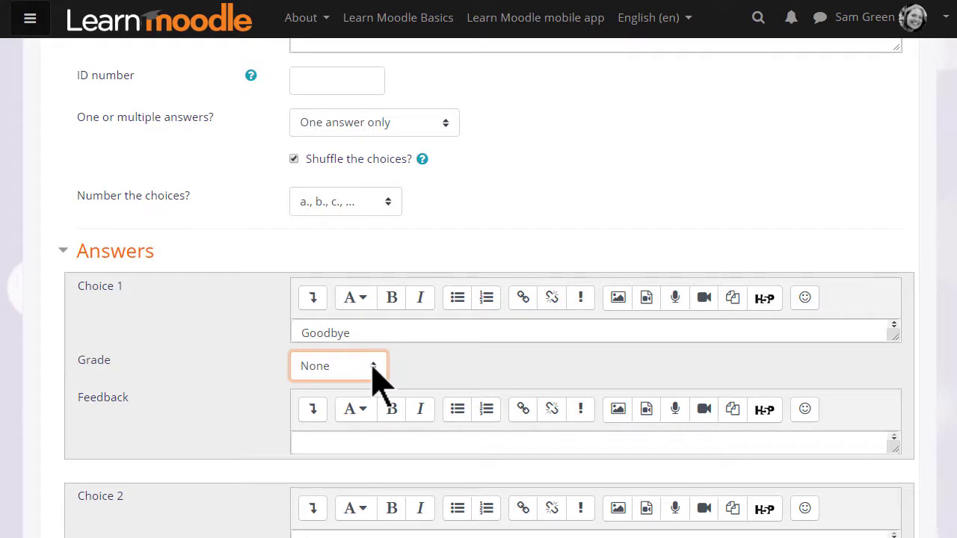
click(373, 367)
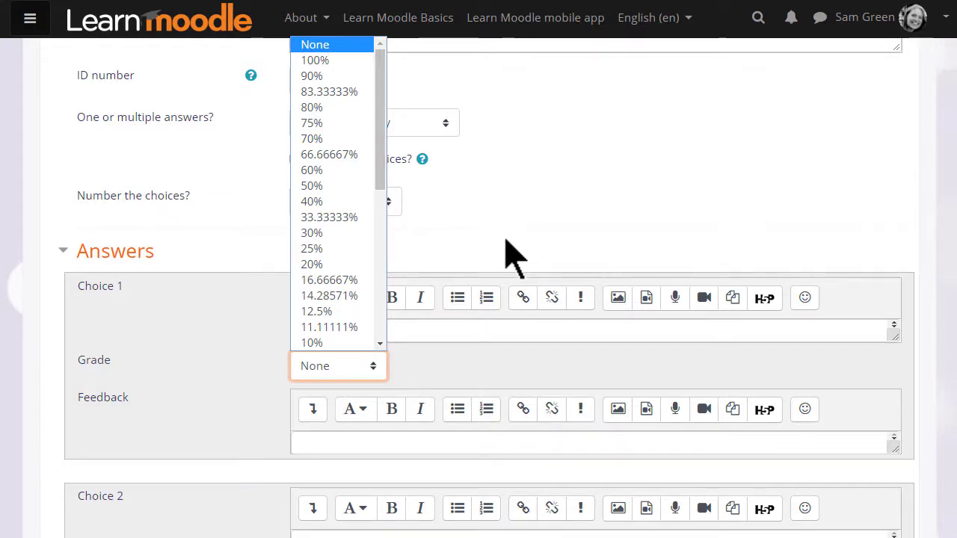
key(Tab)
text(Tr)
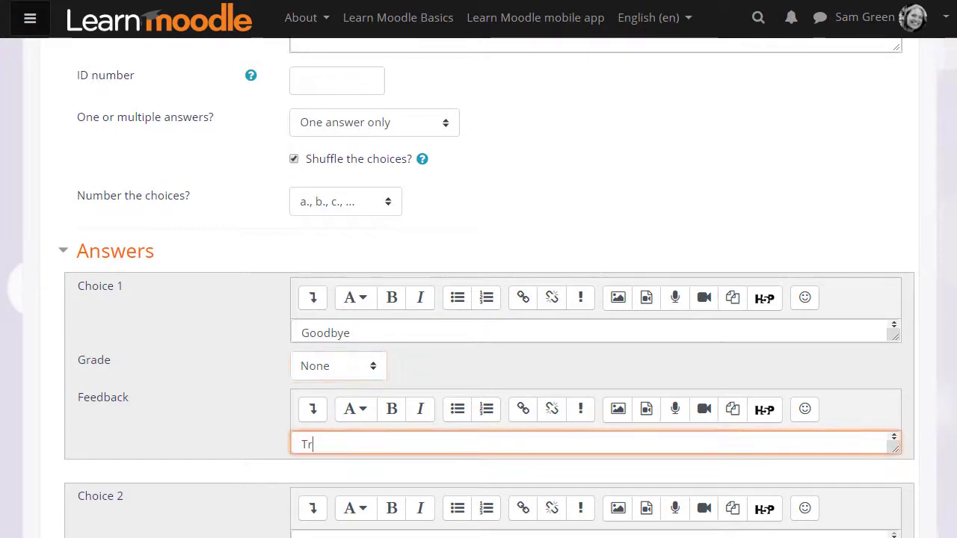
text(y again! Check you)
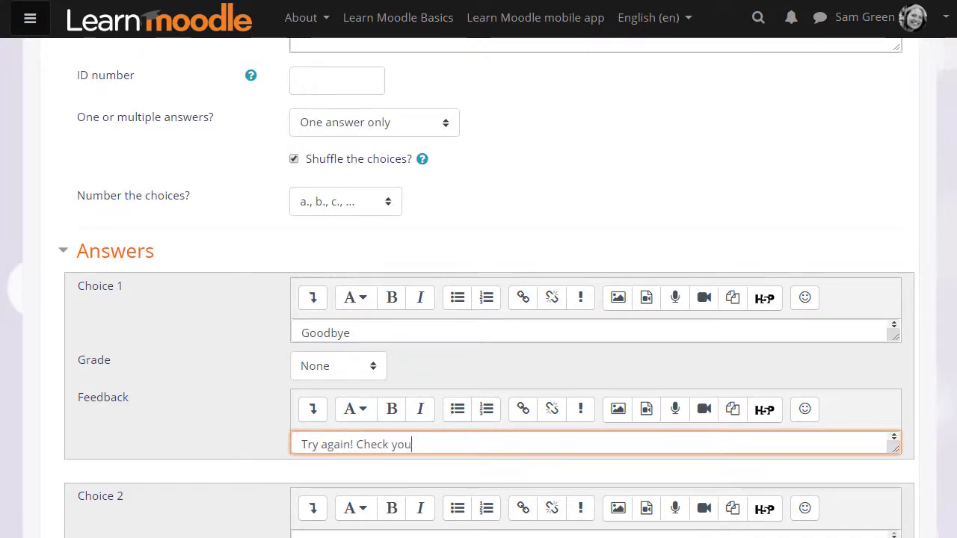
text(r vocabulary list)
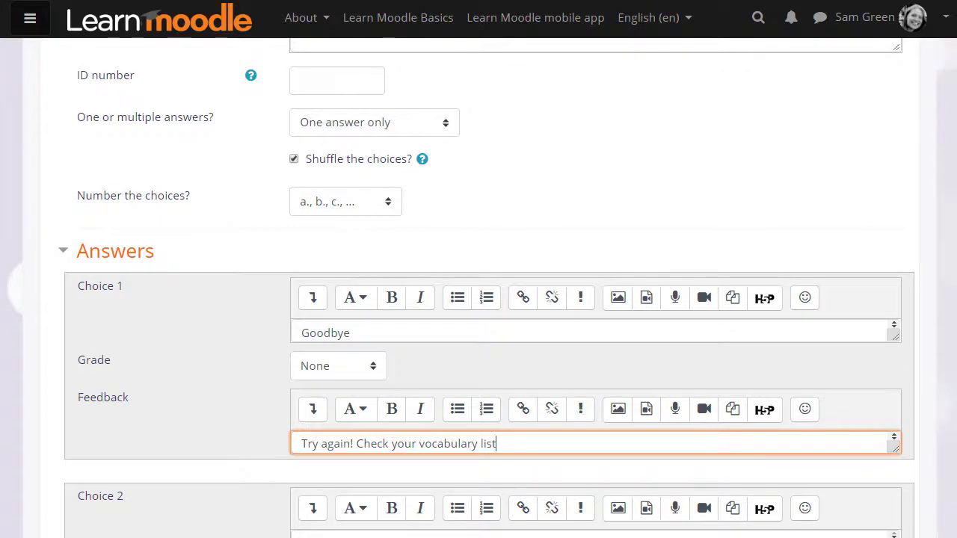
Step: Set Choice 2 to "Hello" with a grade of 100%
scroll(479, 299, down, 5)
click(524, 209)
text(Hello)
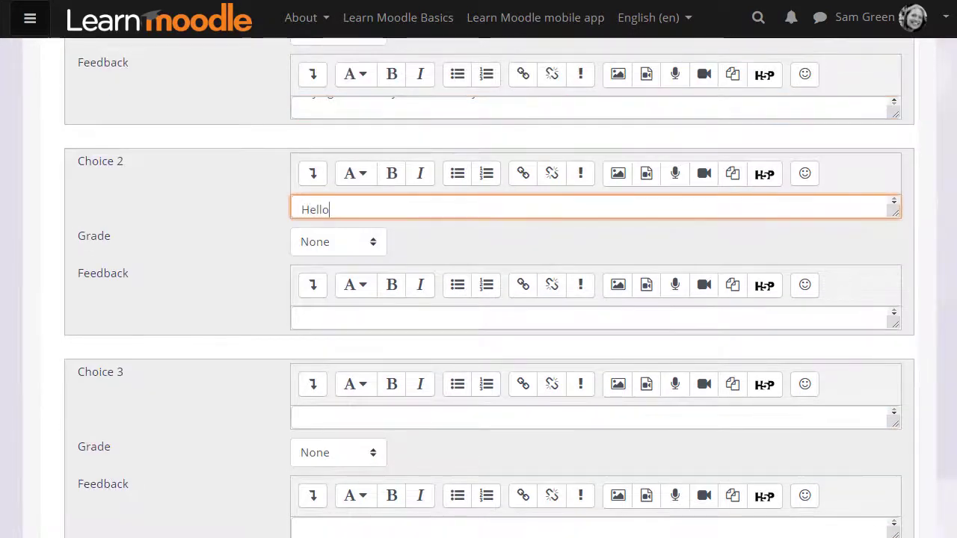
click(338, 242)
click(321, 278)
Step: Enter "How are you?" as Choice 3 and save the question
click(523, 419)
text(How are y)
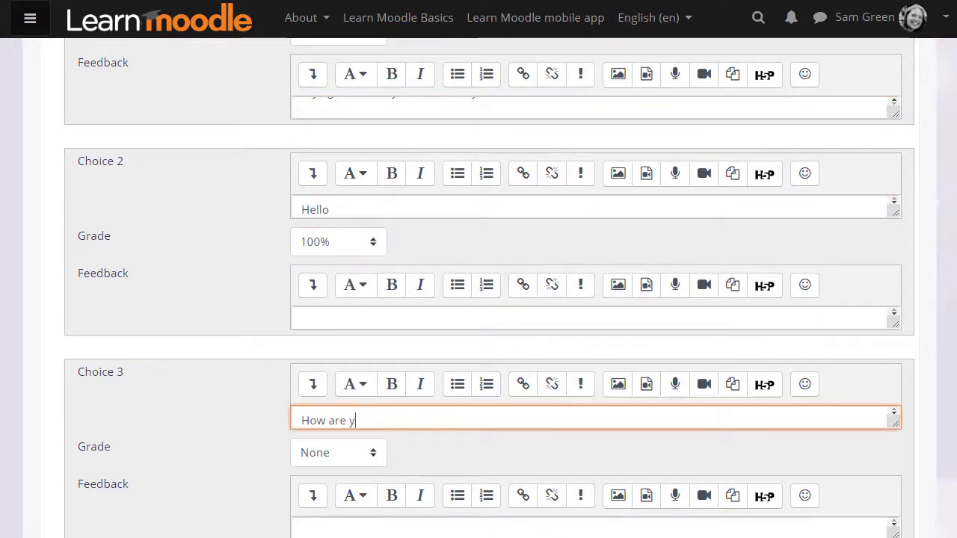
text(ou?)
scroll(492, 459, down, 10)
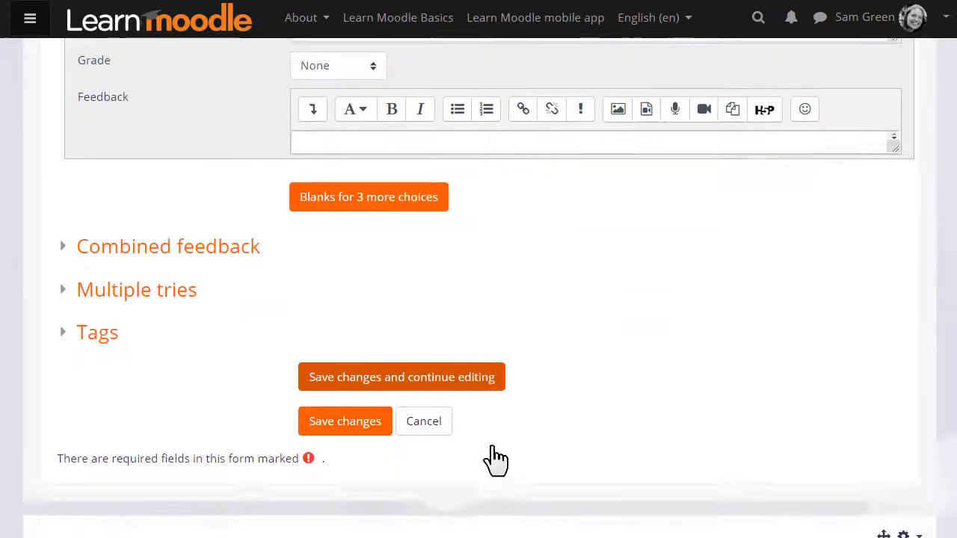
click(368, 413)
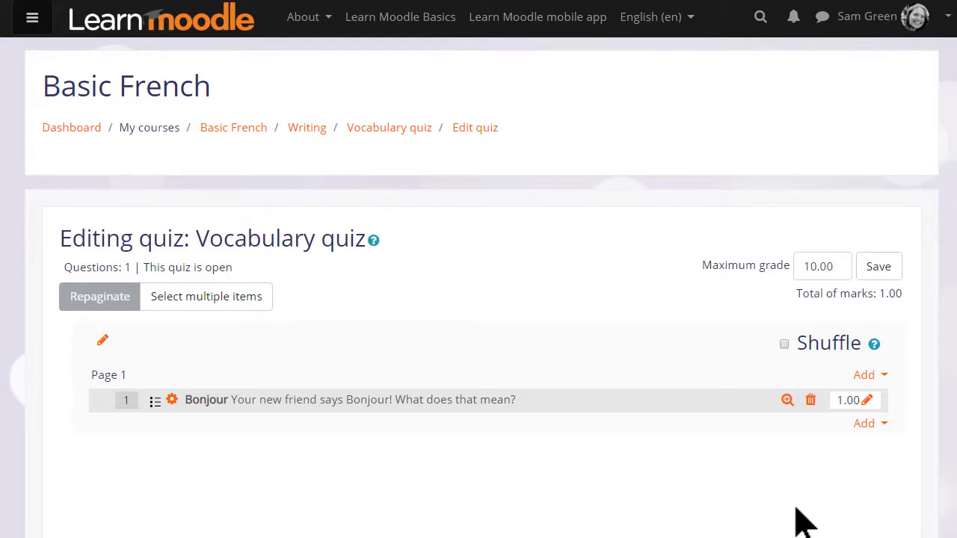
Step: Preview the Bonjour question, close the preview, and open the options for adding another question below it
click(787, 400)
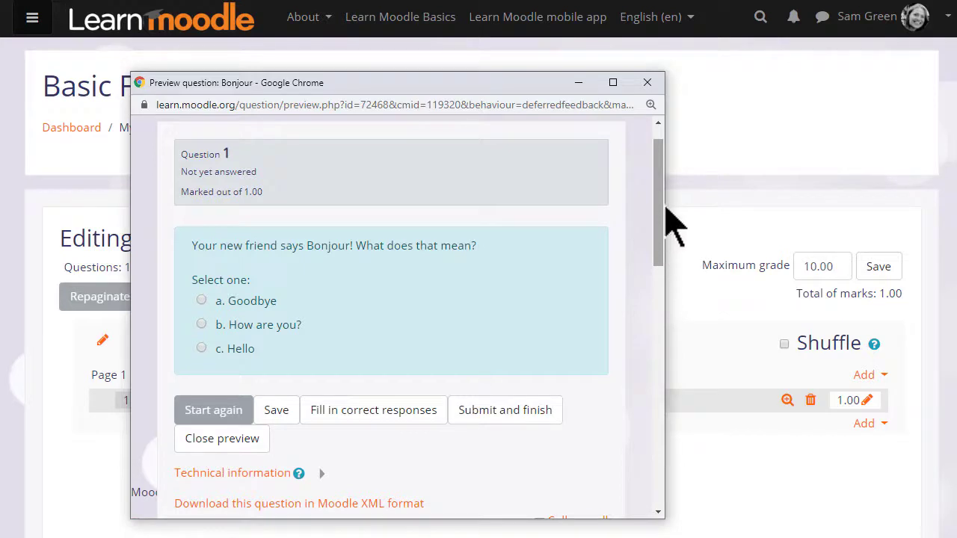
click(648, 84)
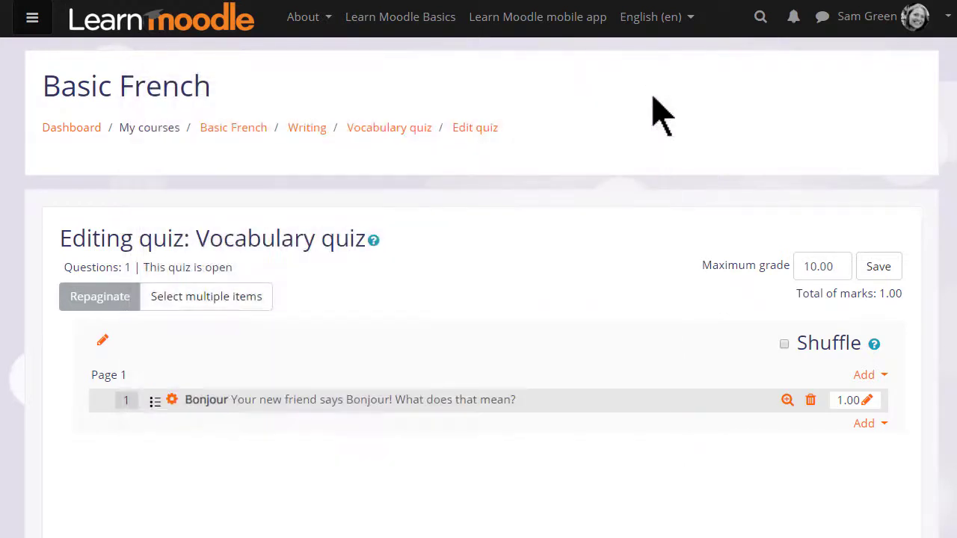
click(886, 425)
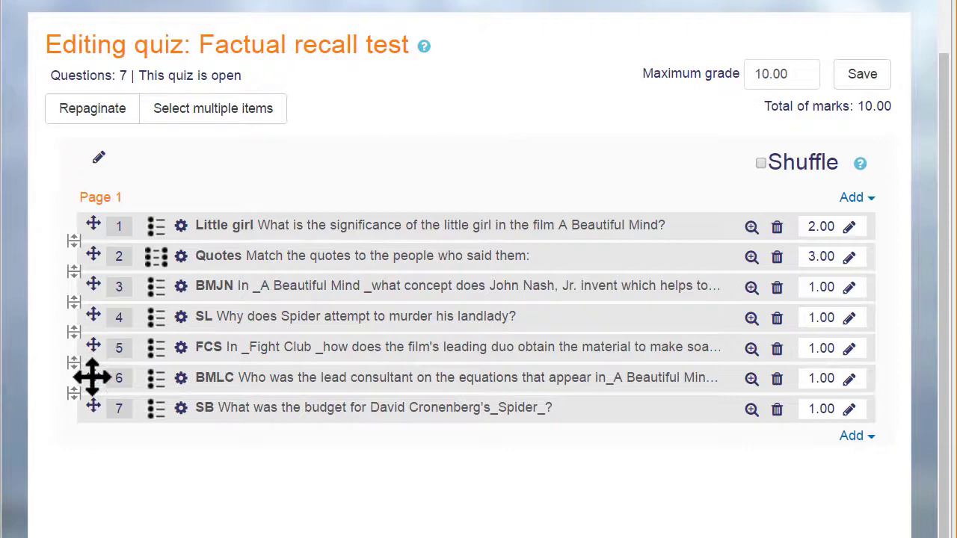
Step: In the Factual recall test quiz, move the BMLC question above FCS and insert a page break after the SL question
drag(91, 377, 60, 364)
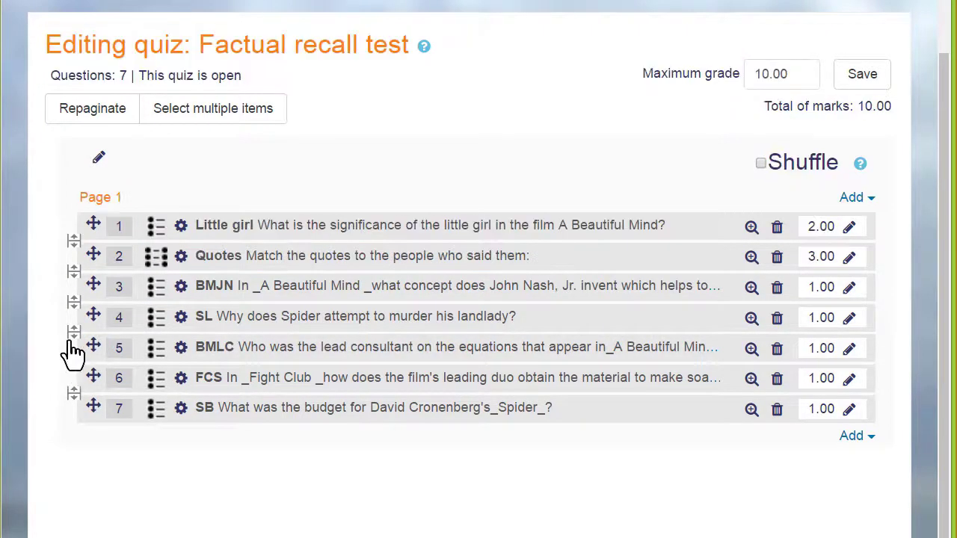
click(72, 332)
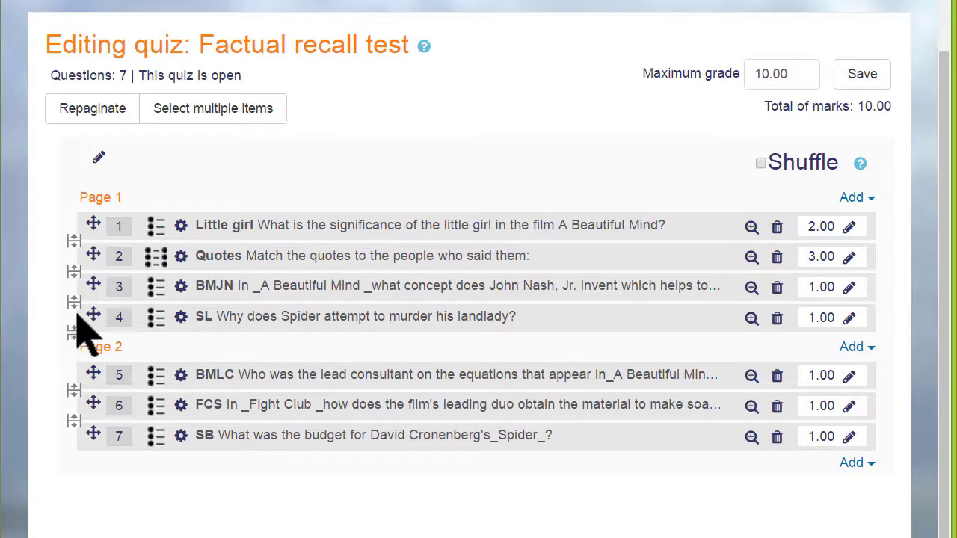
Step: Insert a page break after the BMJN question and remove it again
click(74, 303)
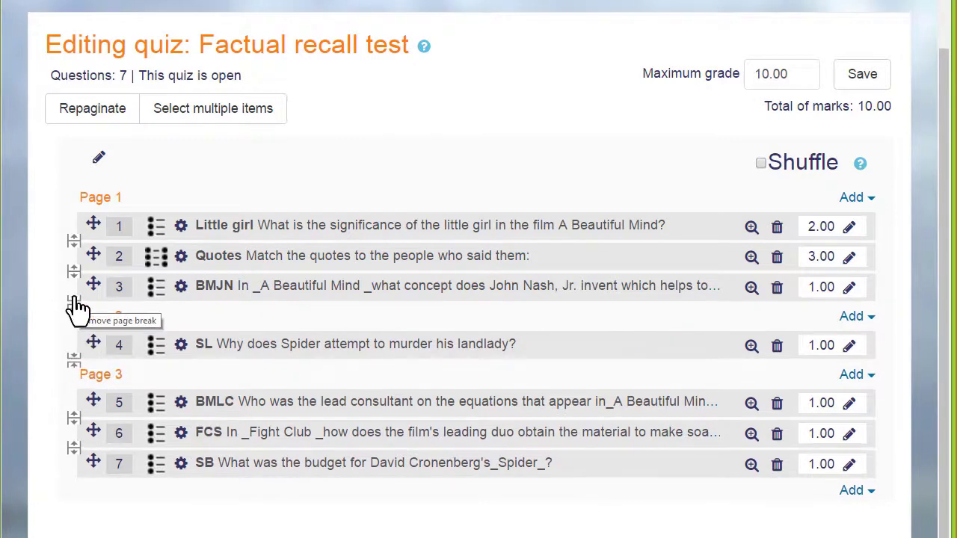
click(74, 303)
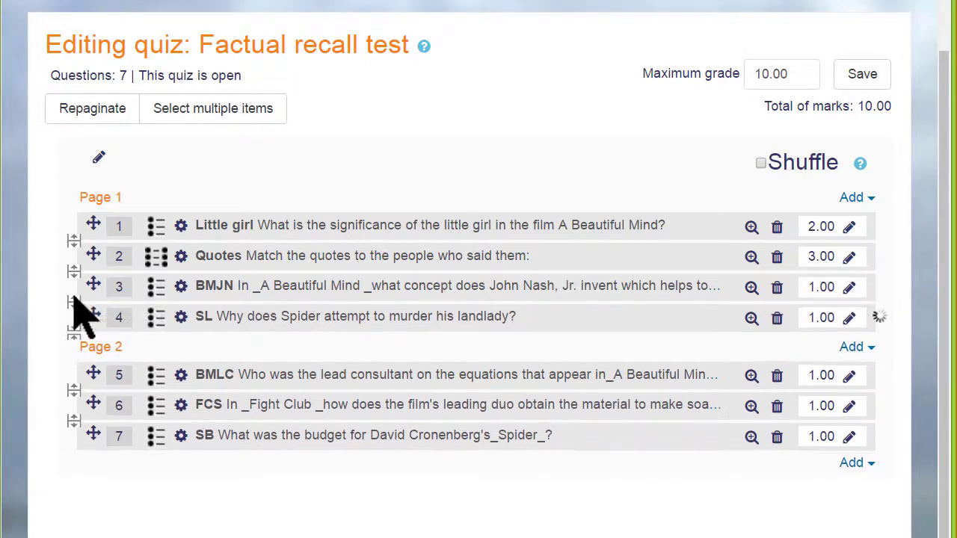
click(875, 359)
click(848, 386)
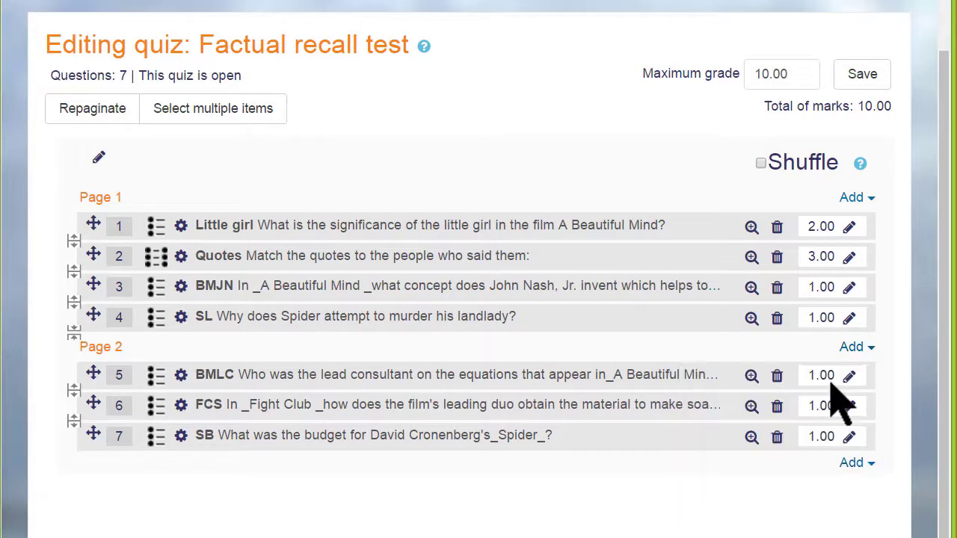